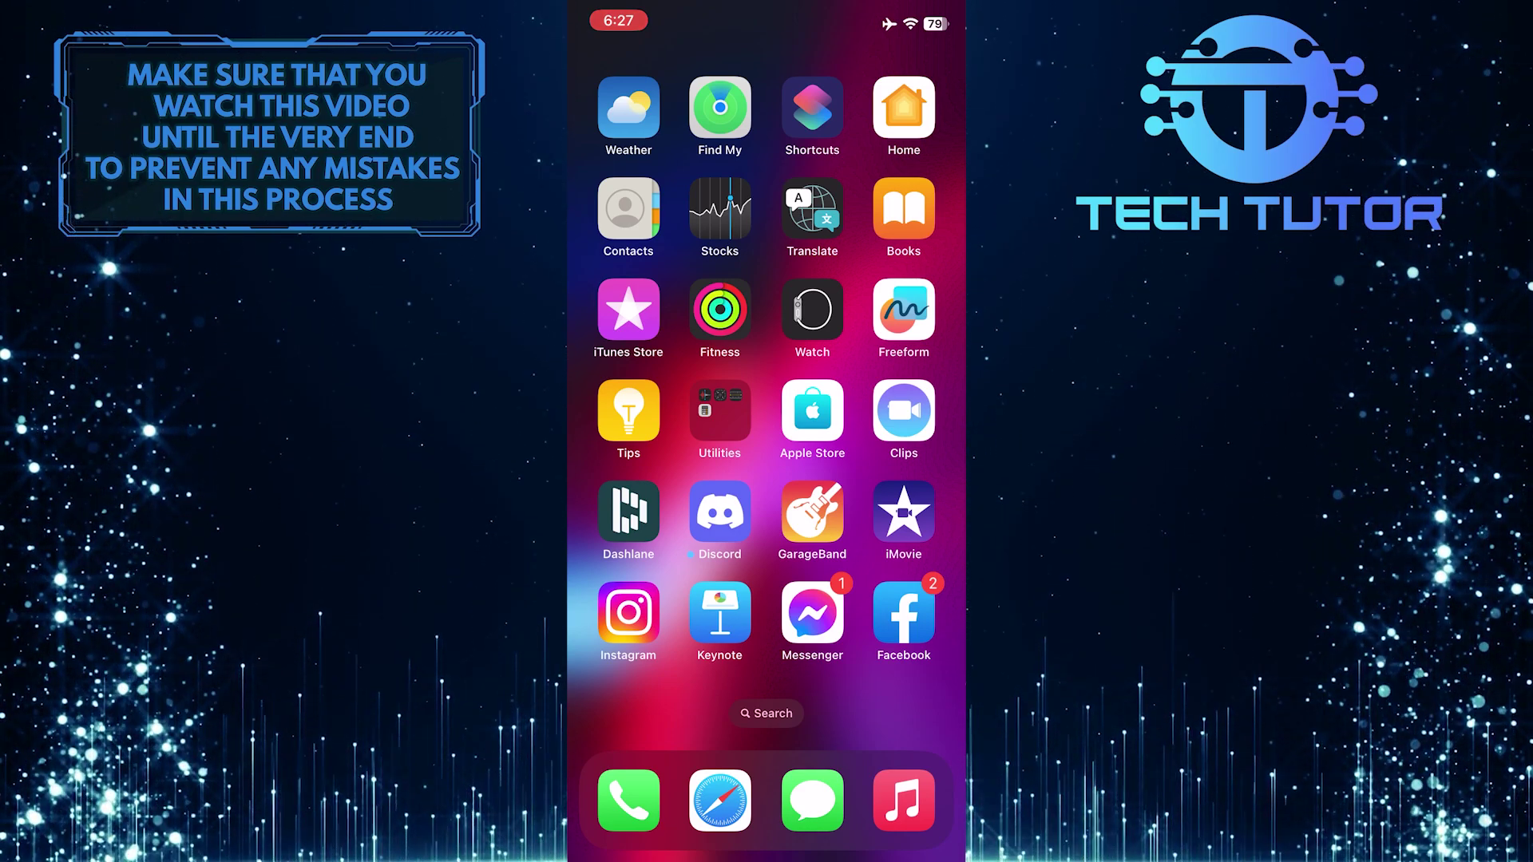
Launch Instagram and go to the account's own profile page.
{"action": "left_click", "coordinate": [628, 614]}
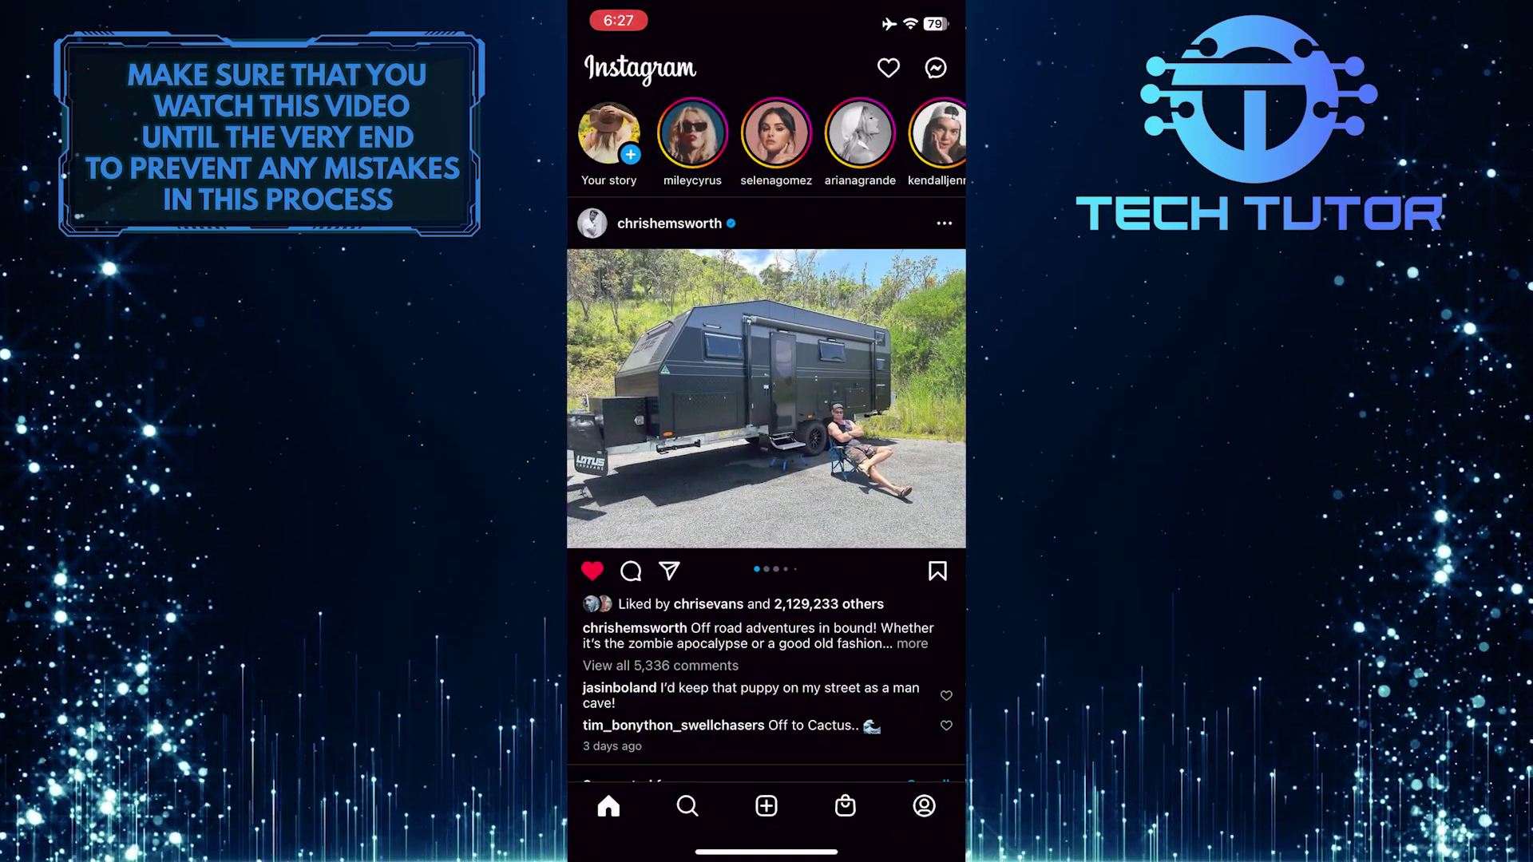
{"action": "left_click", "coordinate": [923, 807]}
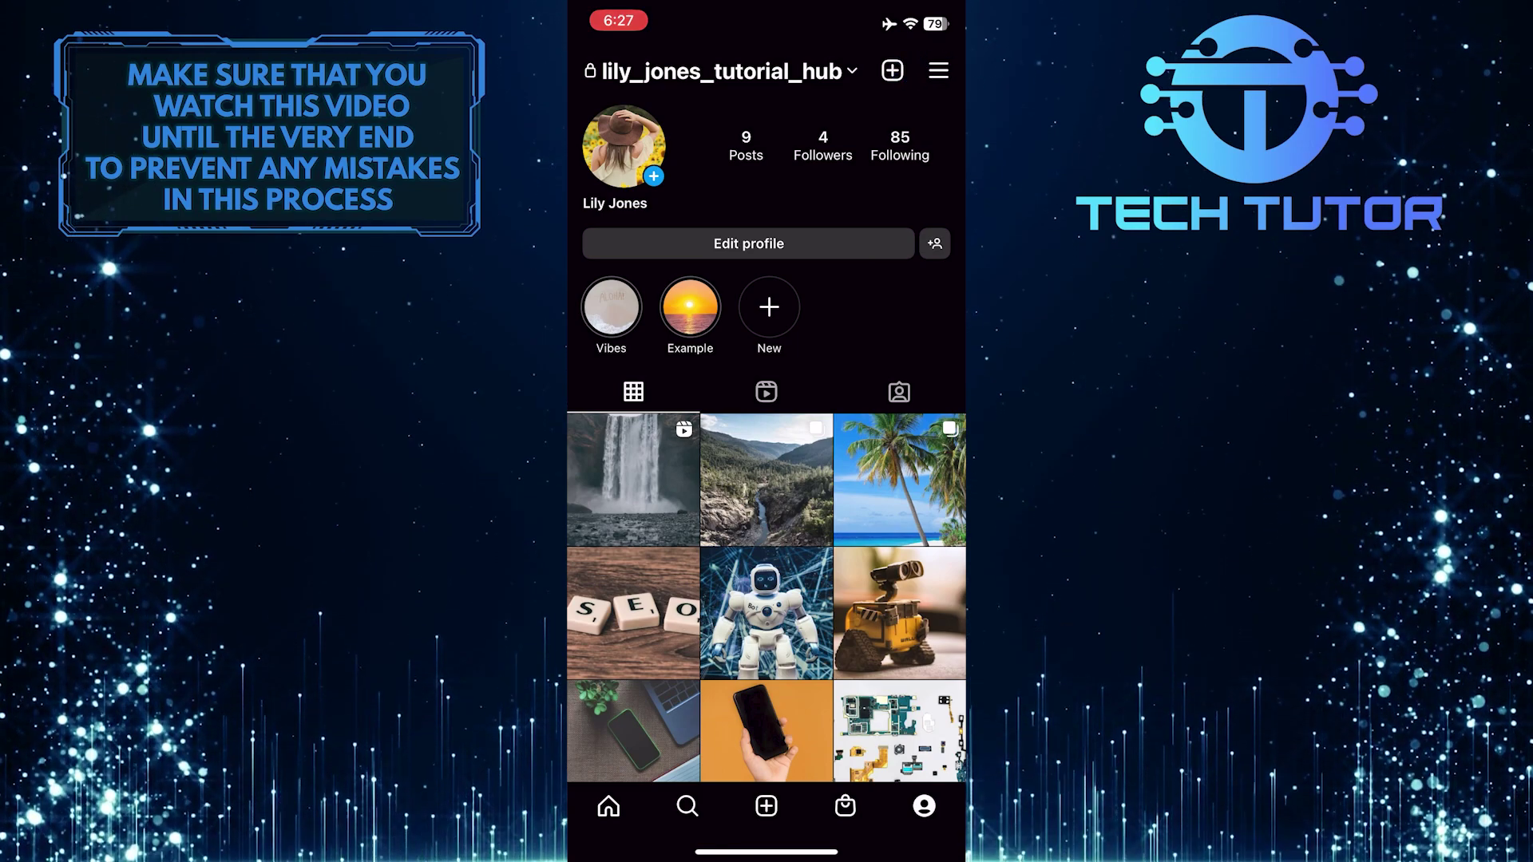
Reach Report a Problem from the profile menu via Settings and Help.
{"action": "left_click", "coordinate": [938, 71]}
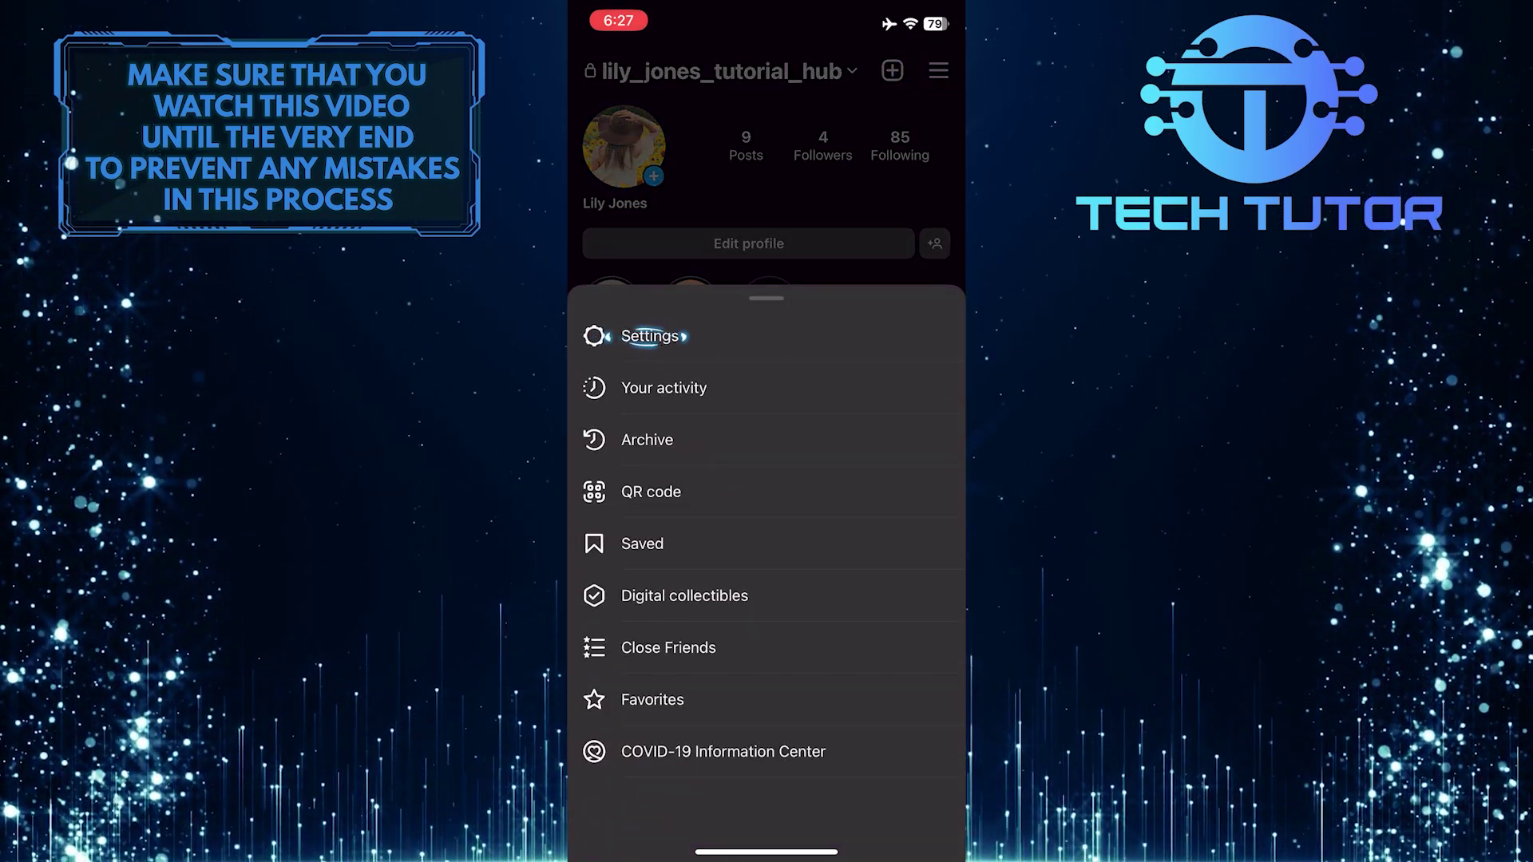
{"action": "left_click", "coordinate": [650, 336]}
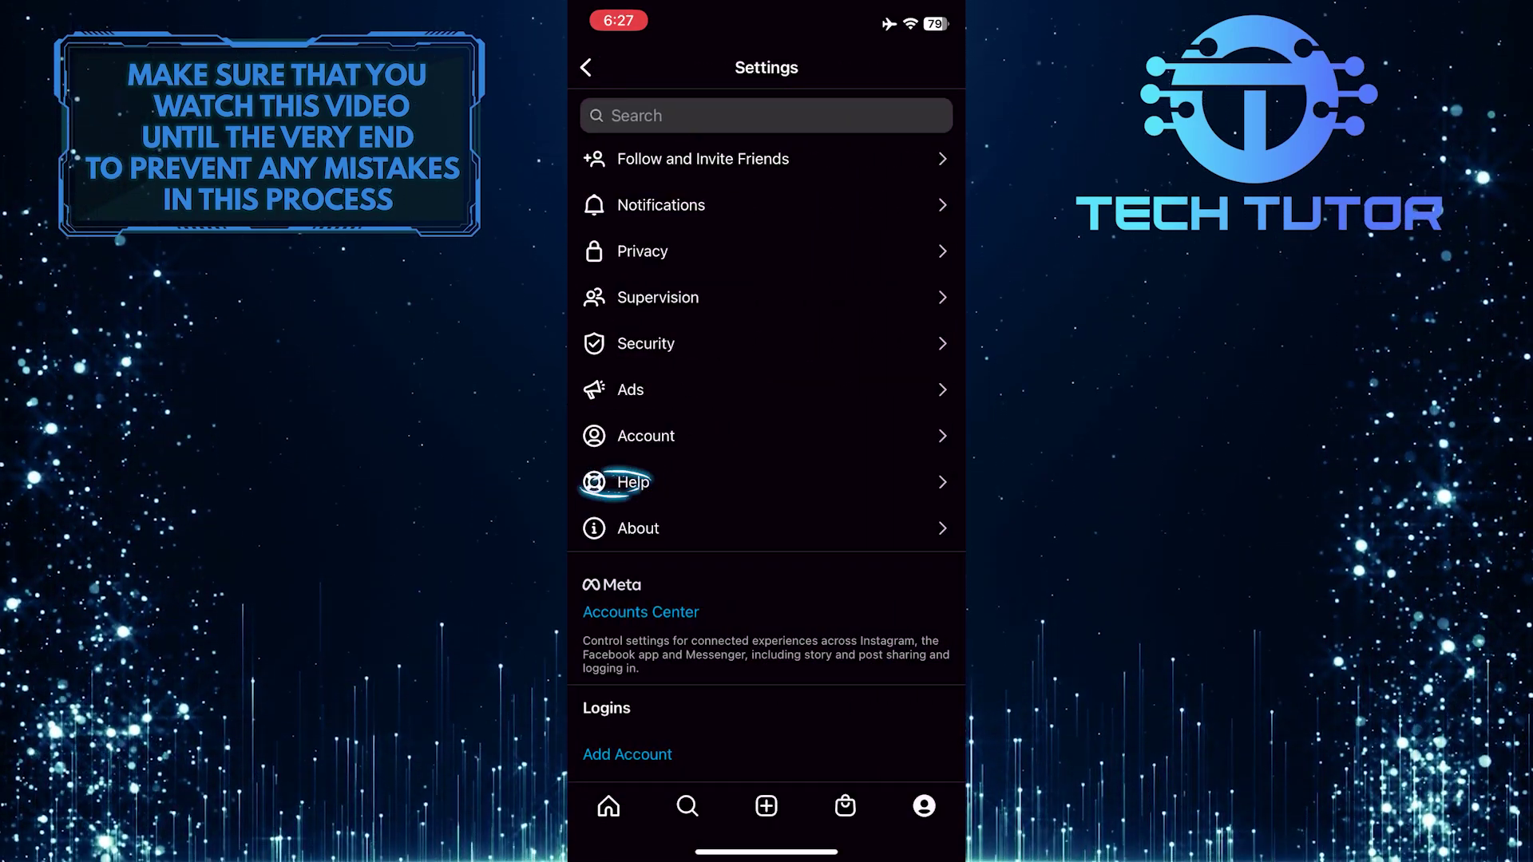
{"action": "left_click", "coordinate": [633, 481]}
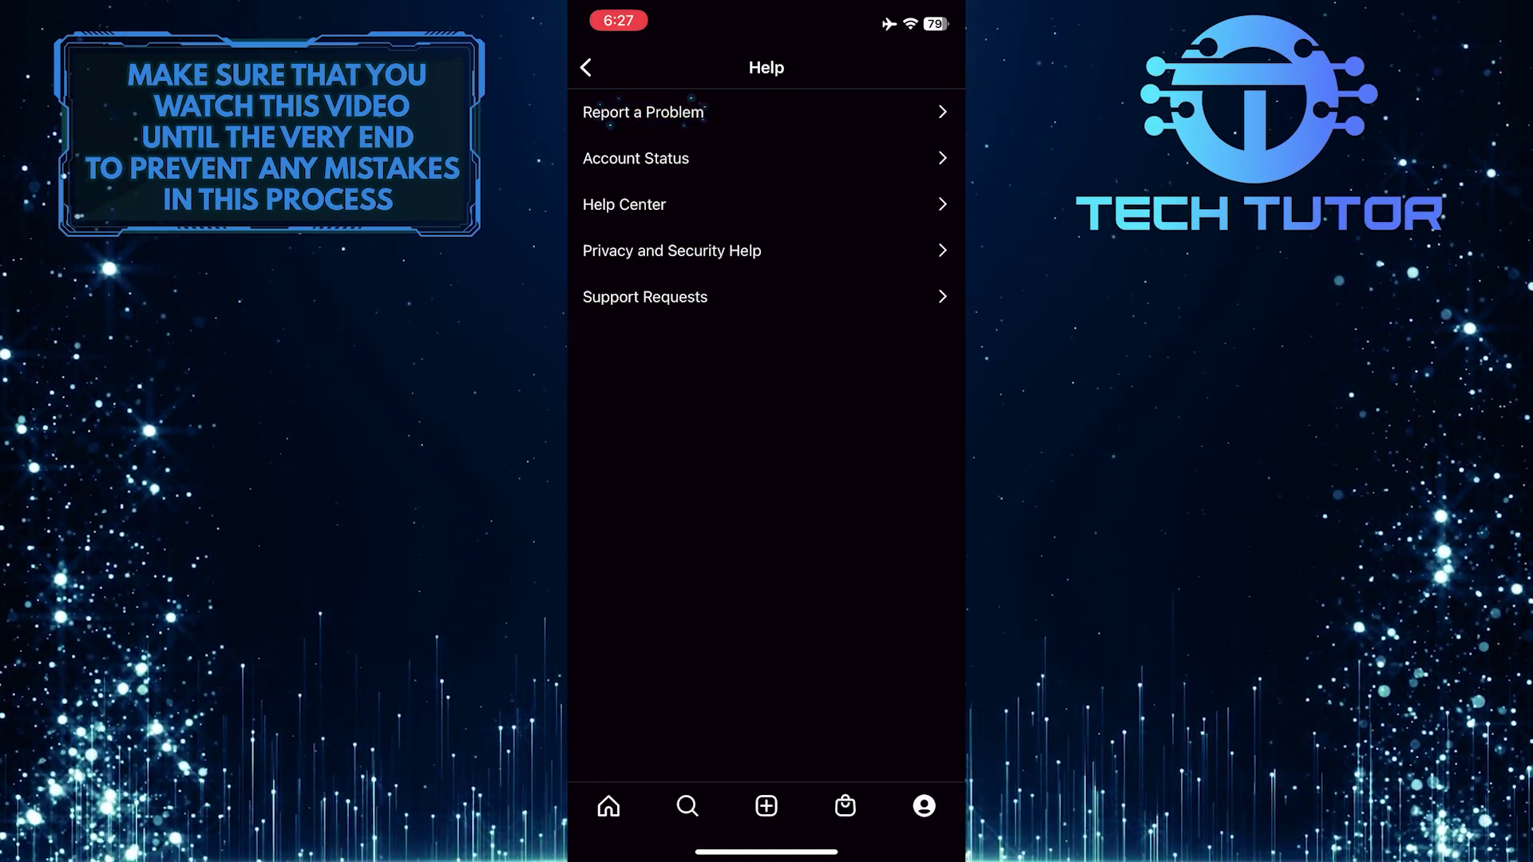
{"action": "left_click", "coordinate": [644, 111]}
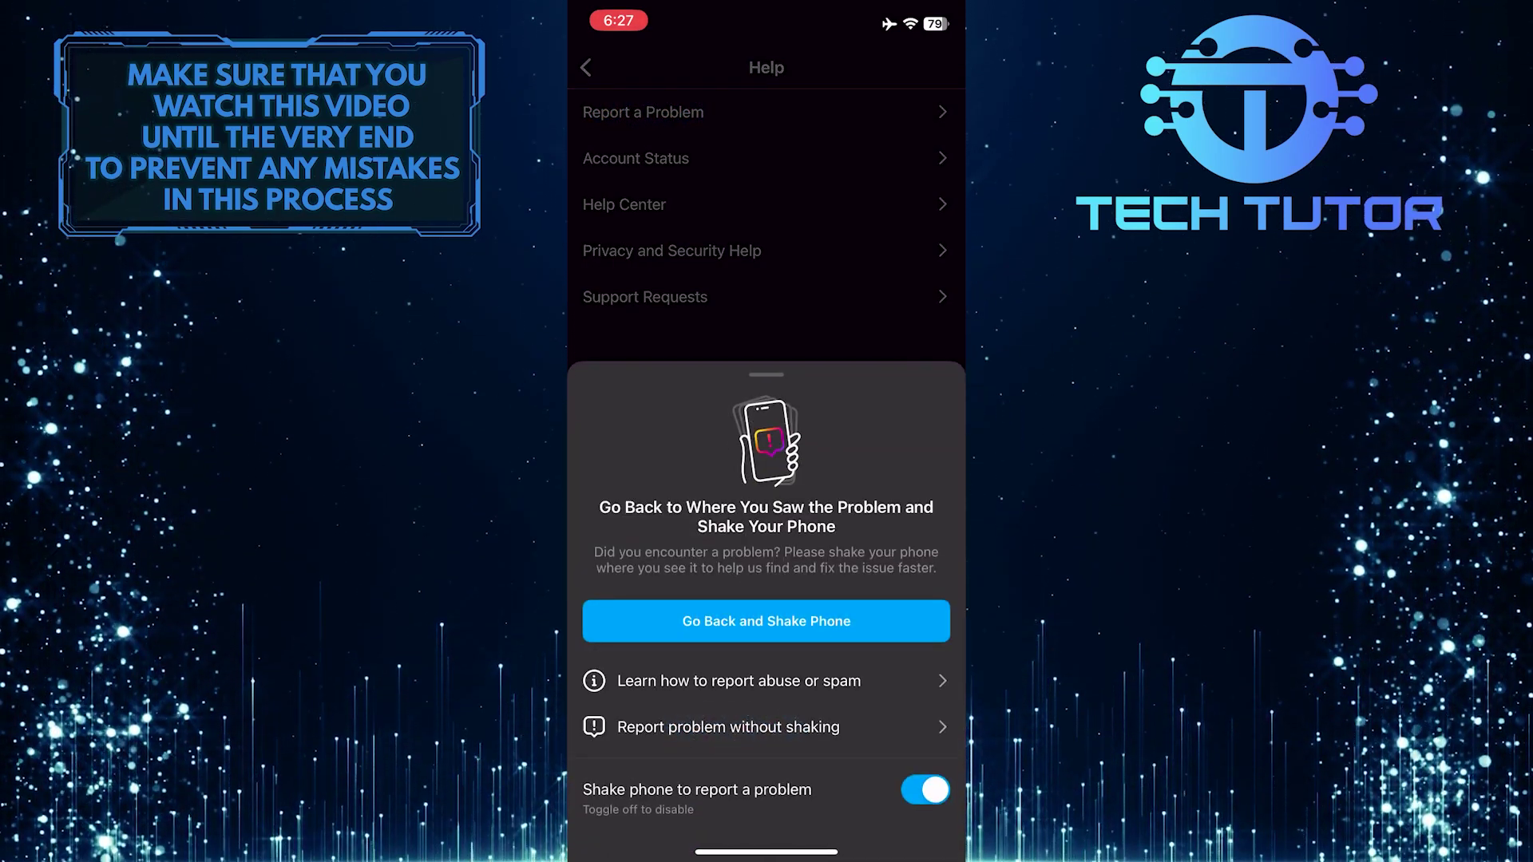
Report without shaking, pass the logs question, and cancel the photo picker without attaching.
{"action": "left_click", "coordinate": [728, 727]}
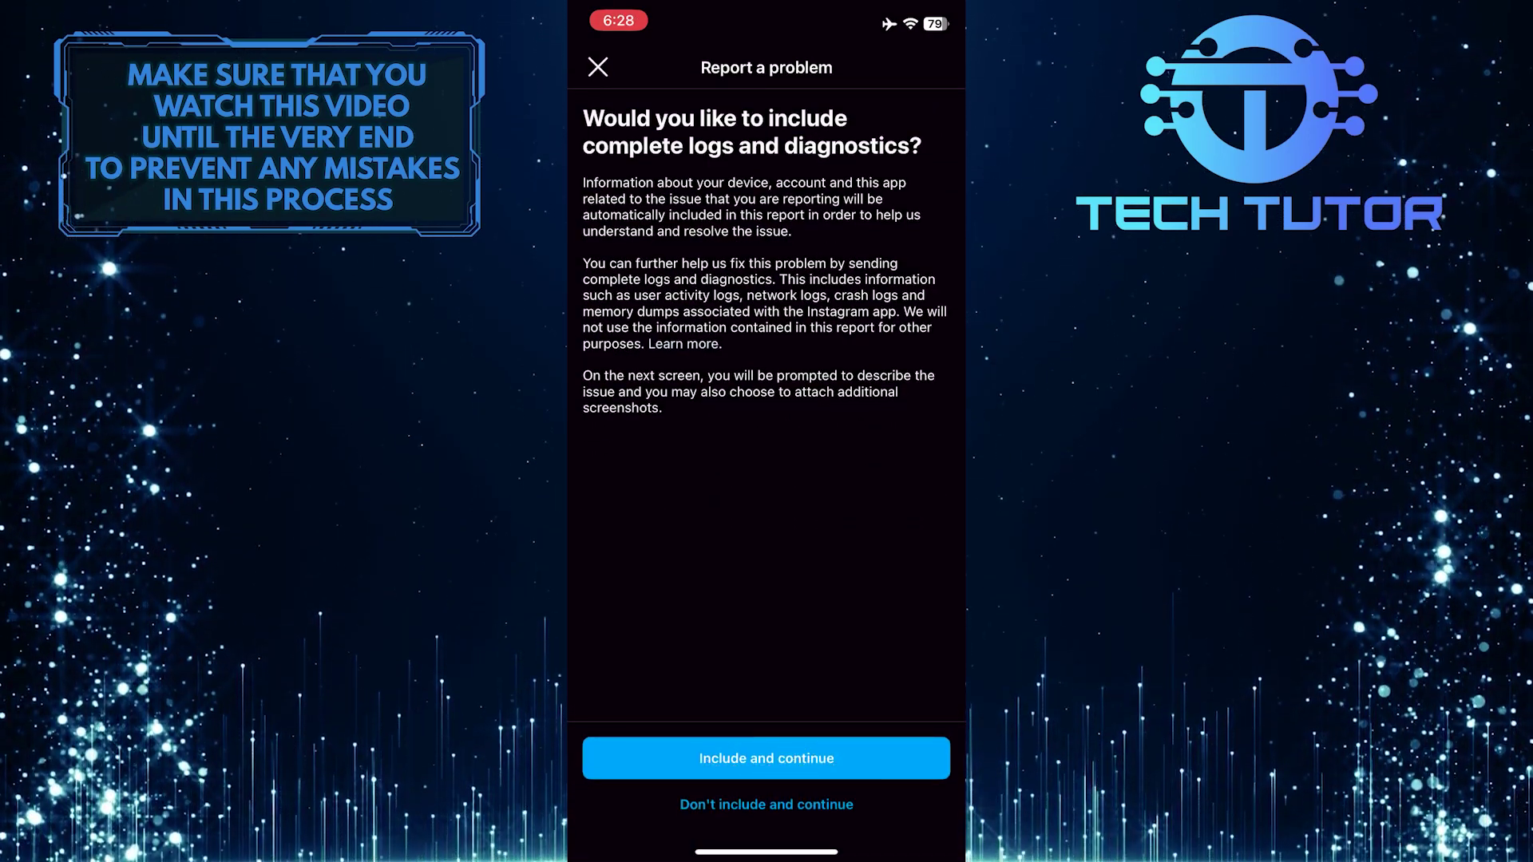
{"action": "left_click", "coordinate": [767, 758]}
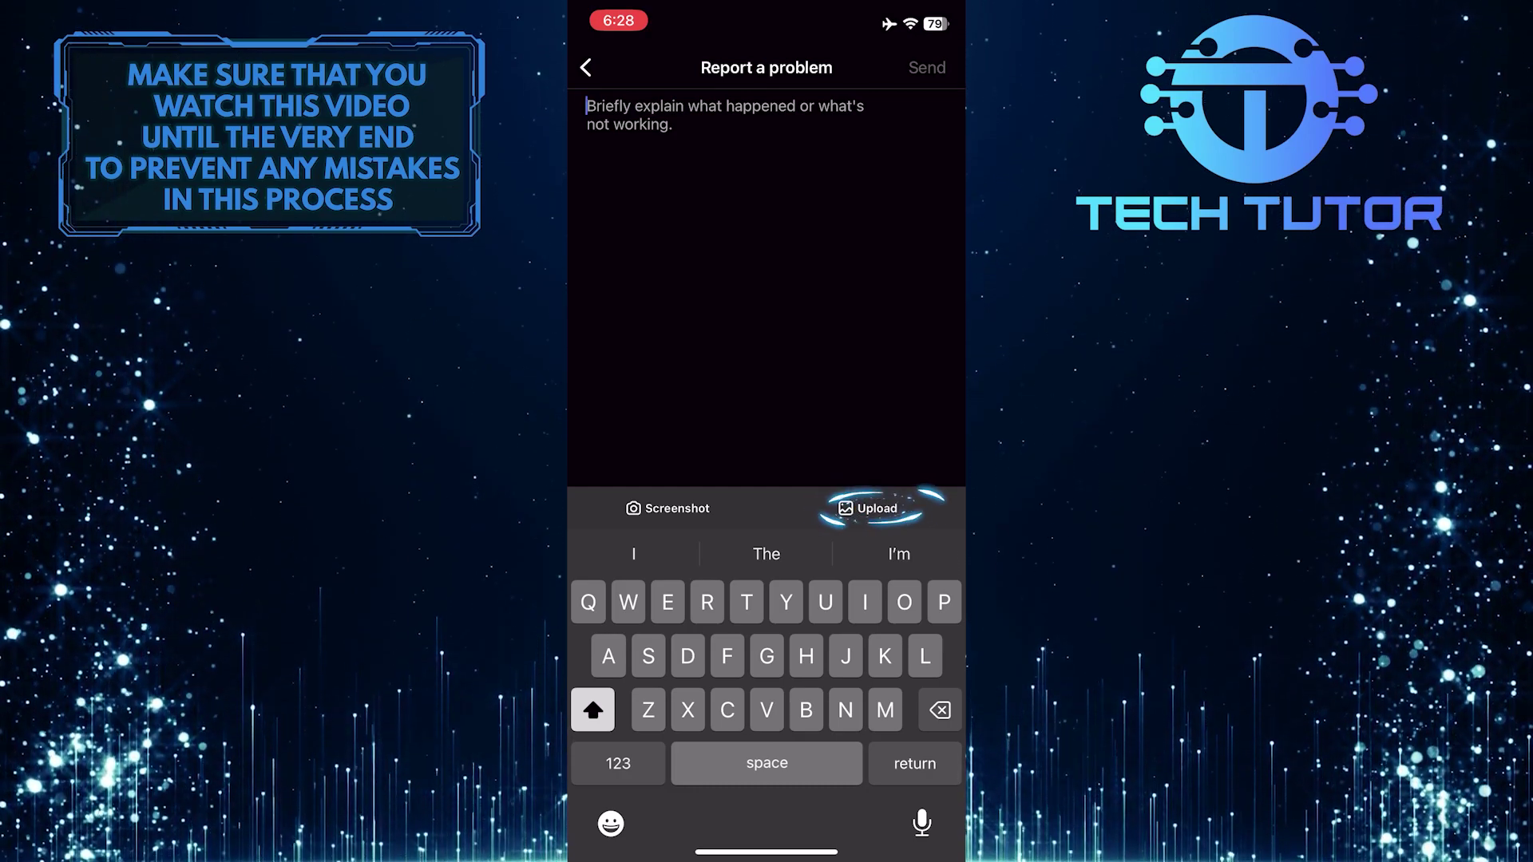
{"action": "left_click", "coordinate": [869, 508]}
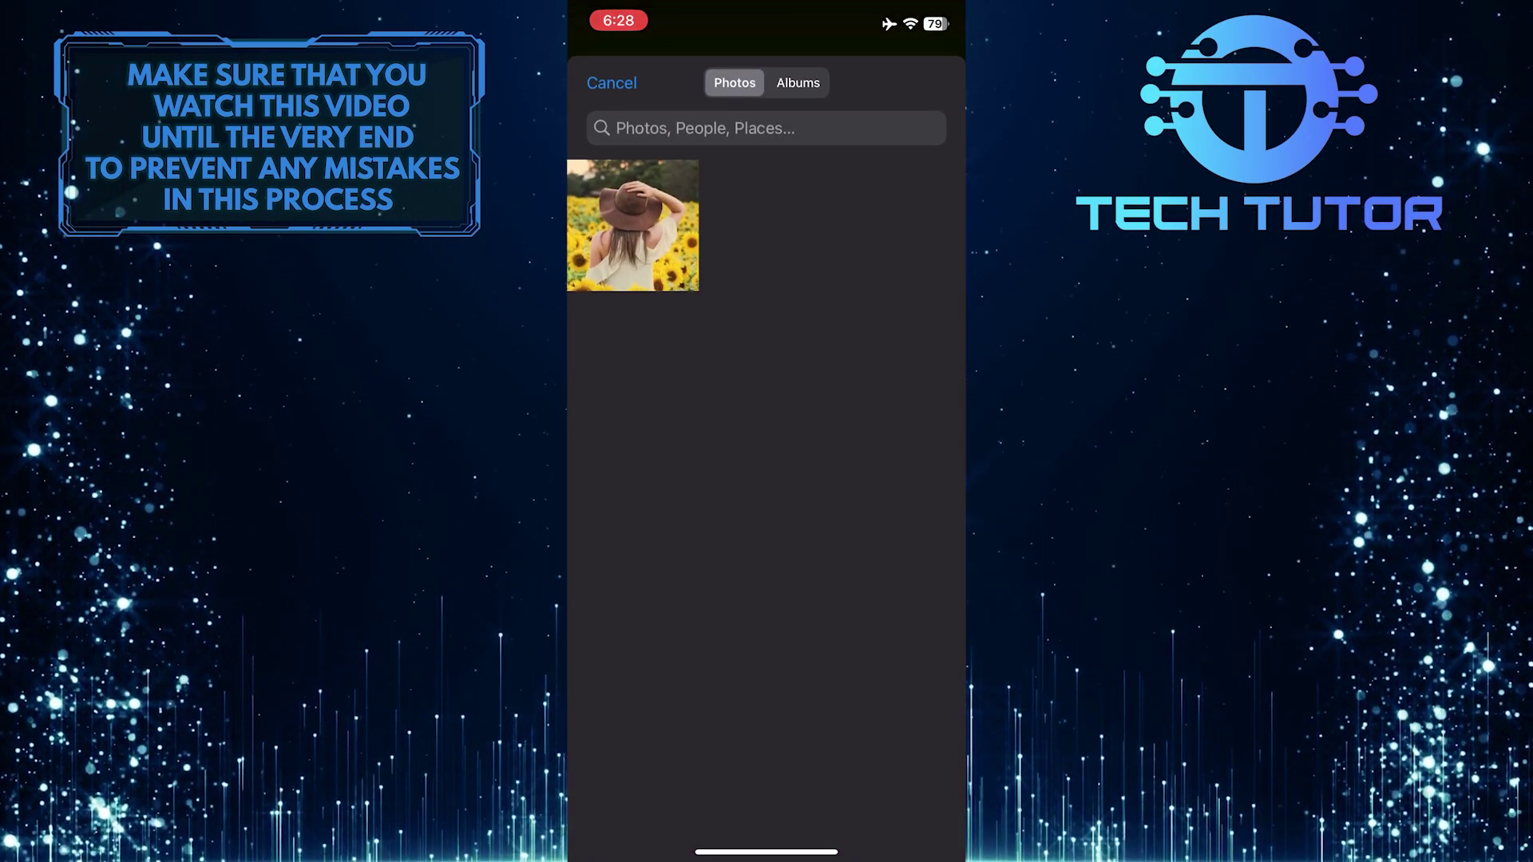
{"action": "left_click", "coordinate": [612, 82]}
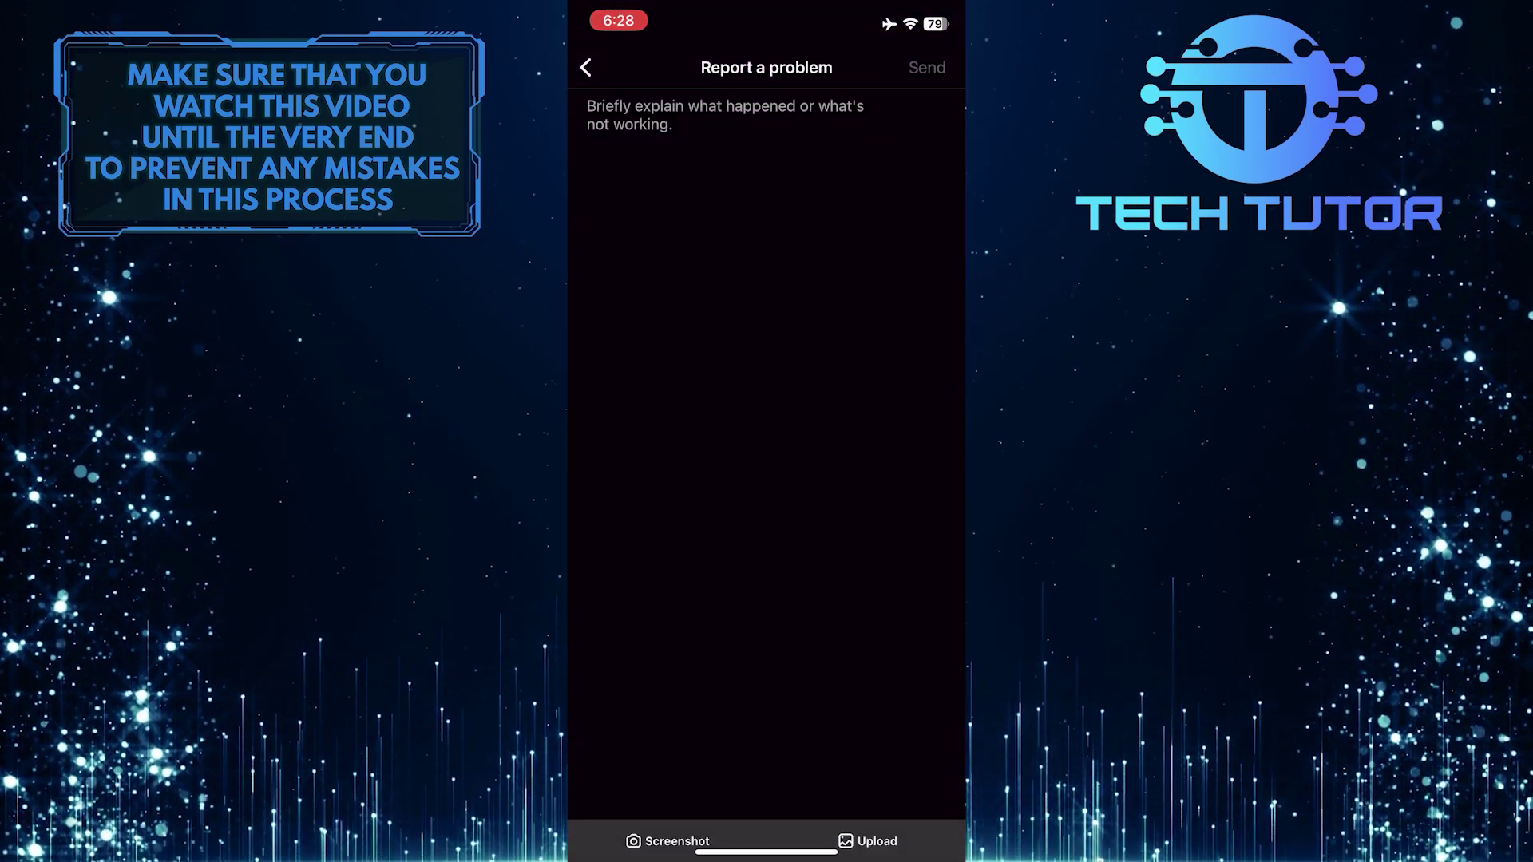